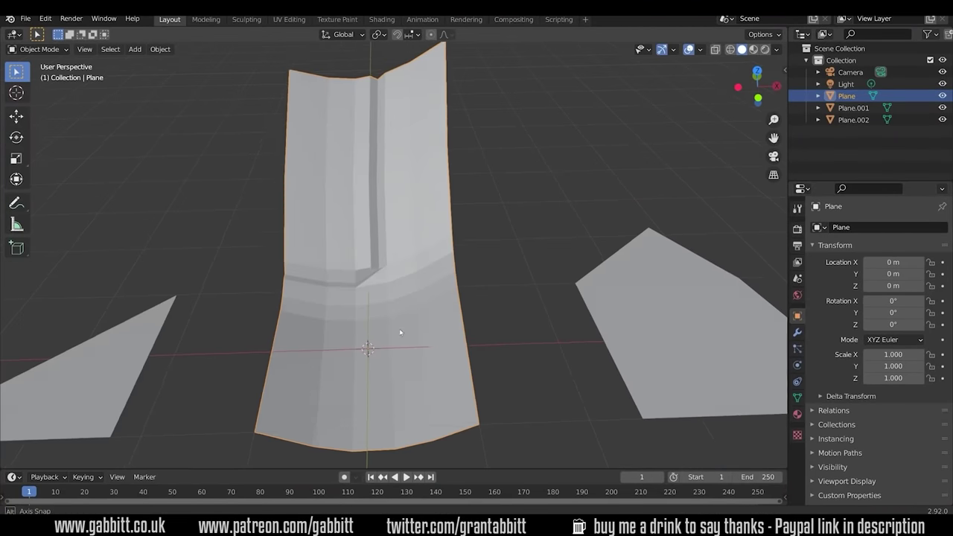
# Zoom in on the Nakaari character's torso with the blue wireframe overlaid on the render.
pyautogui.scroll(2, 400, 332)
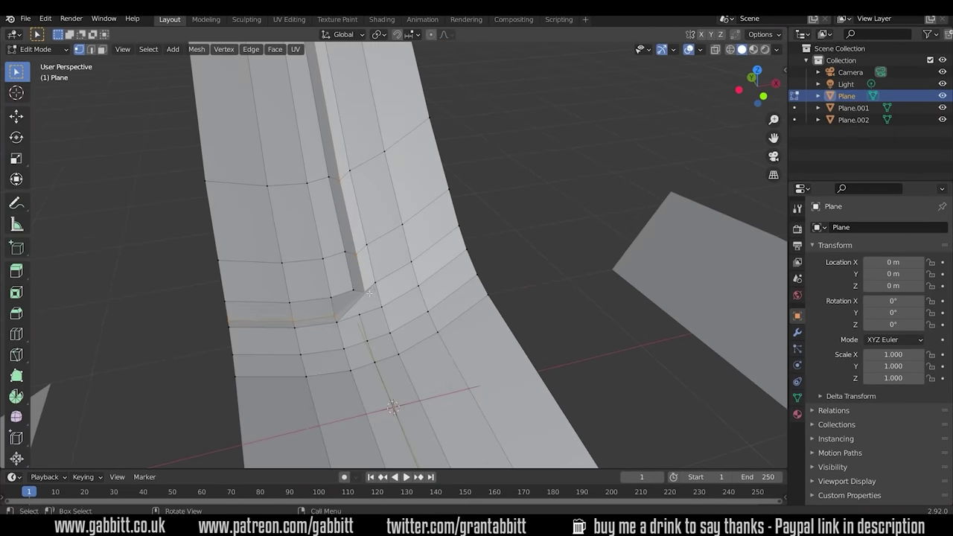
# Bevel the plane's crease edge loop and add a Subdivision Surface modifier at viewport level 3.
pyautogui.hotkey('ctrl', 'b')
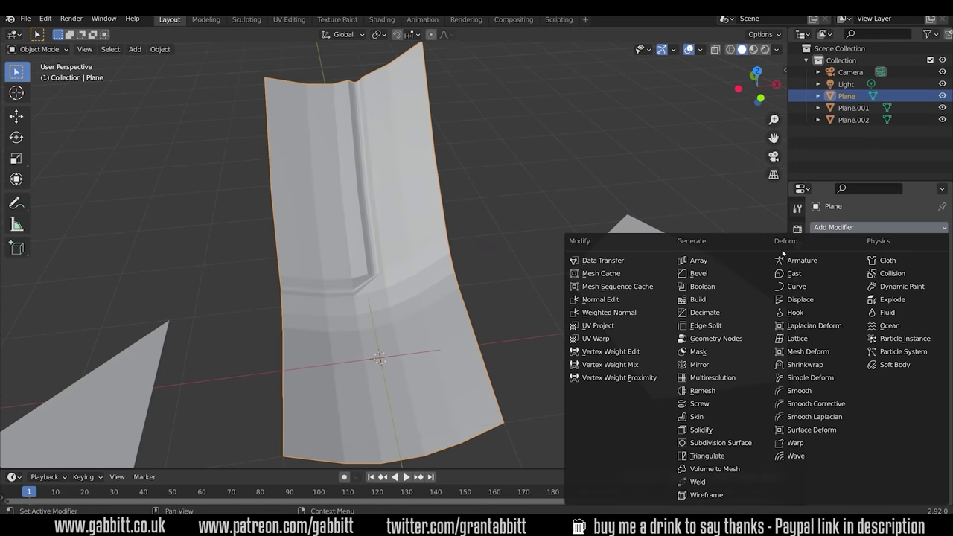
pyautogui.click(714, 436)
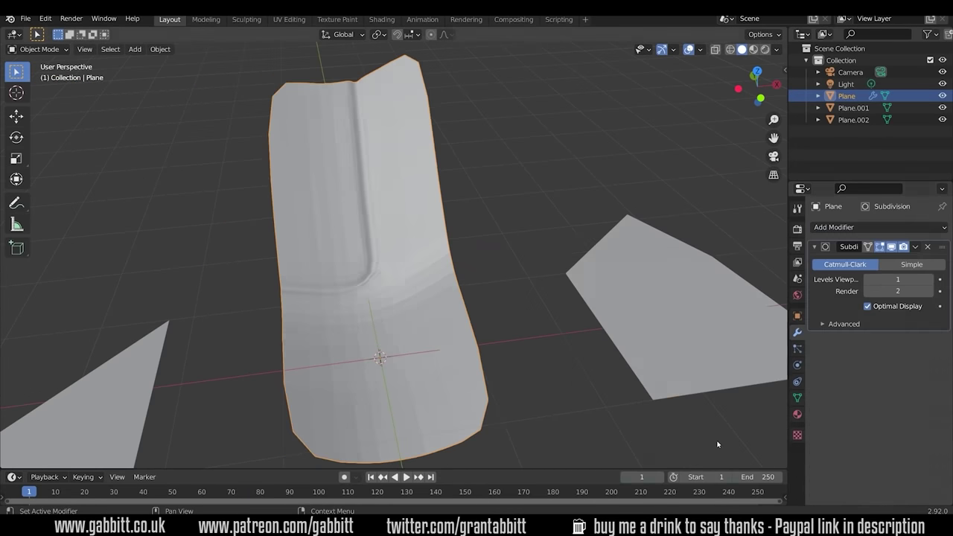
pyautogui.press('Tab')
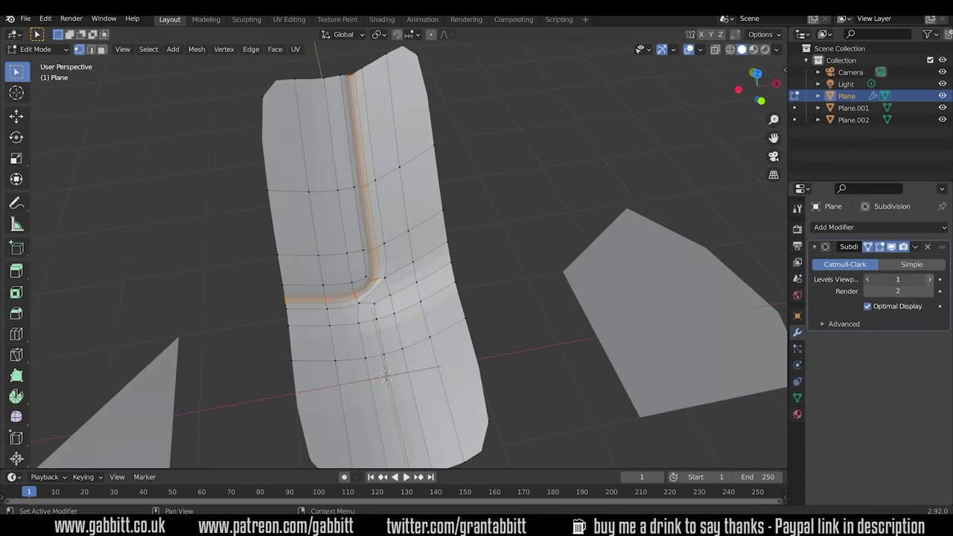
pyautogui.press('Tab')
pyautogui.hotkey('ctrl', '3')
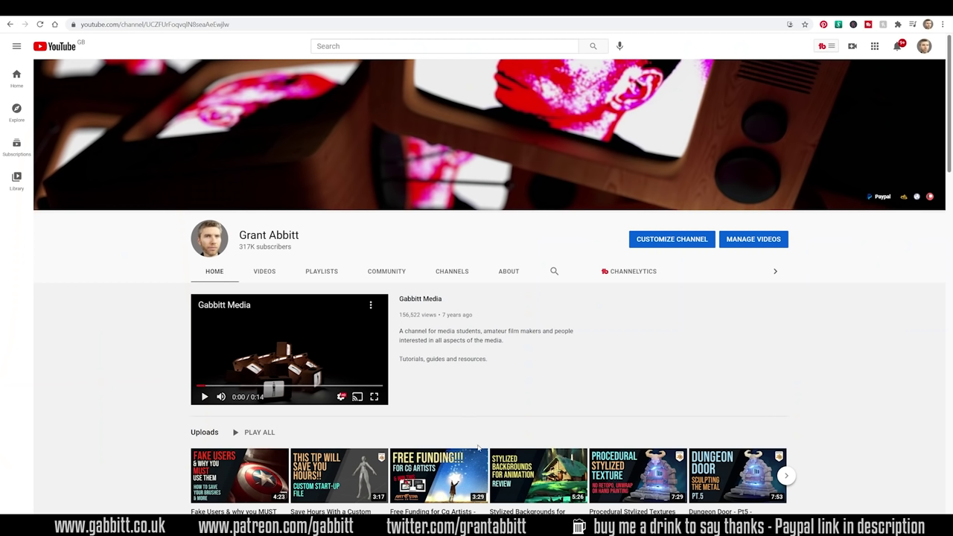
# Browse the channel's playlists and scroll through the 'get good at blender 2.8' beginner videos.
pyautogui.click(325, 277)
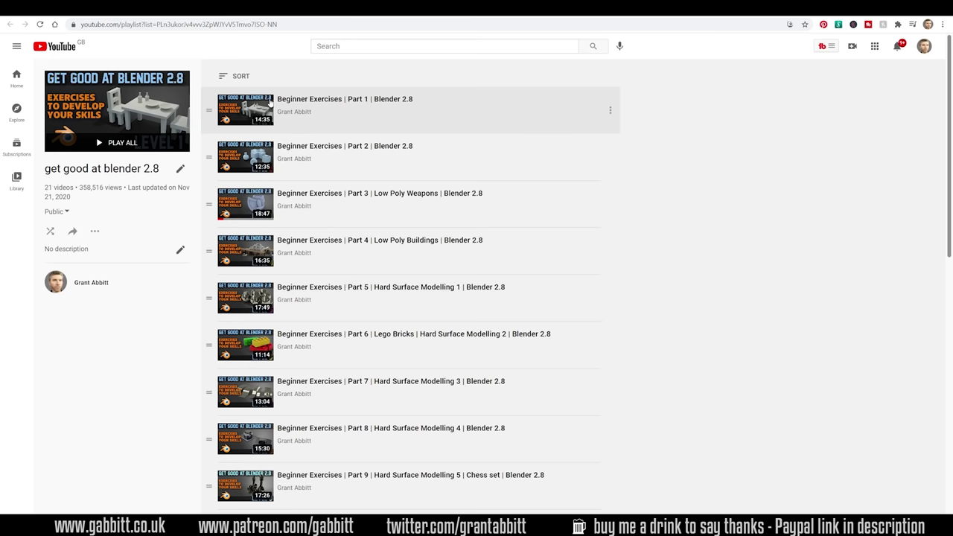
pyautogui.scroll(-6, 541, 189)
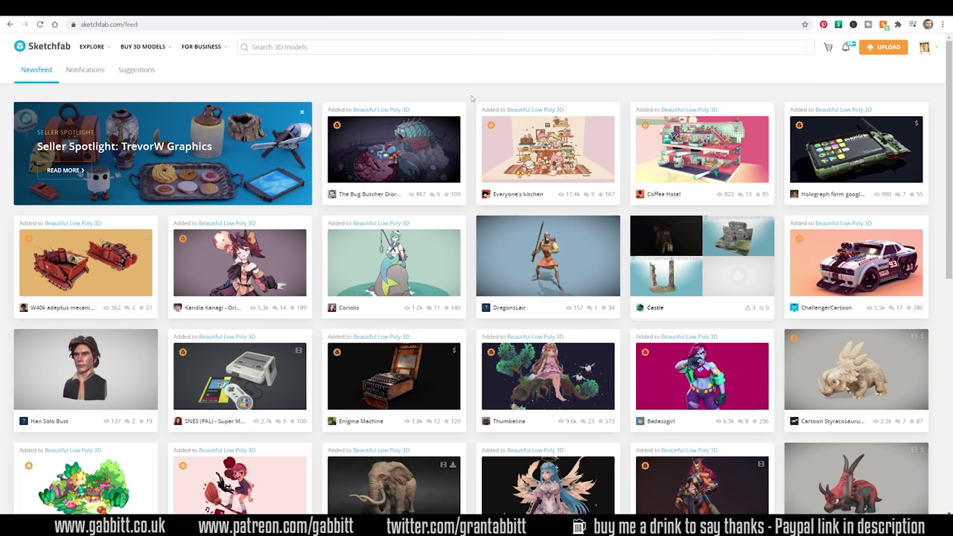
# Show the Cartoon Styracosaurus's wireframe, orbit it from both sides, and pause its walk.
pyautogui.click(836, 380)
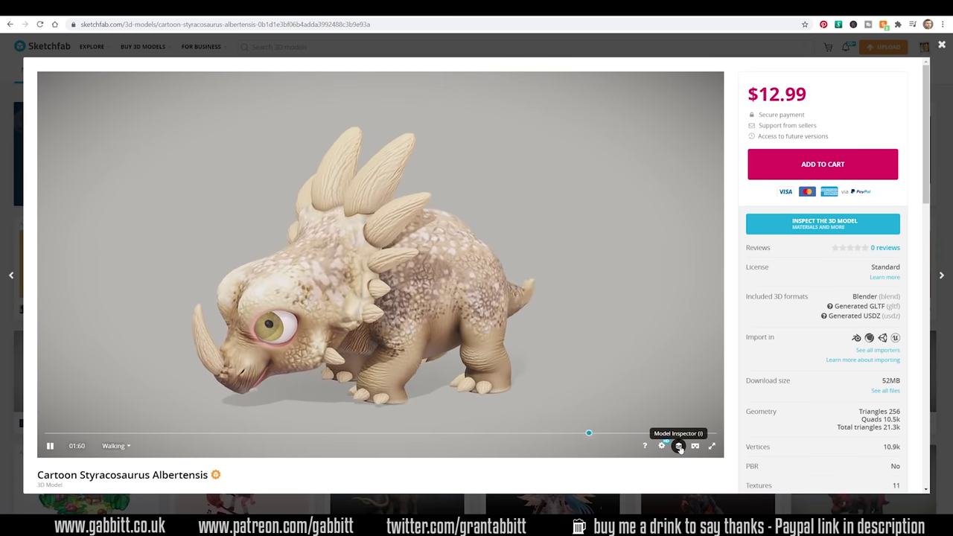
pyautogui.click(679, 446)
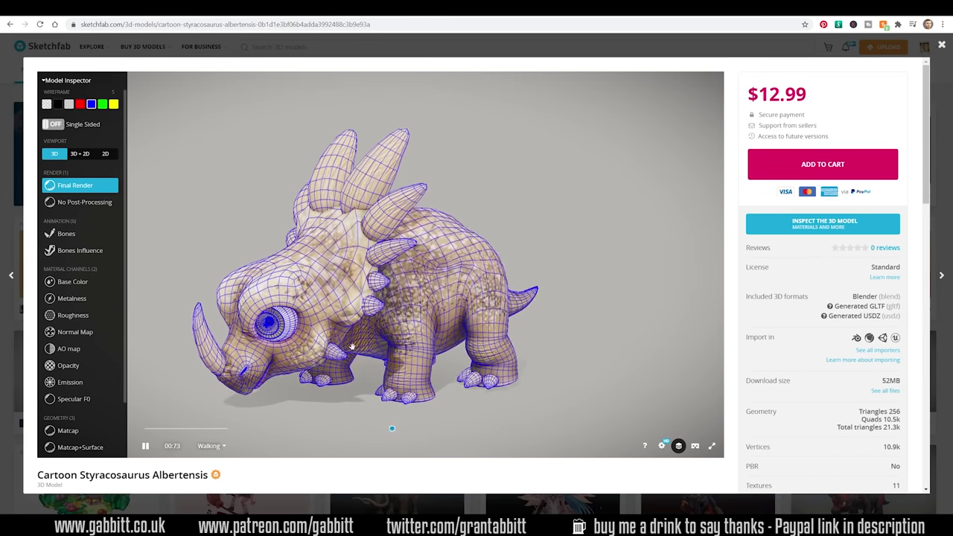
pyautogui.moveTo(341, 354); pyautogui.dragTo(402, 356)
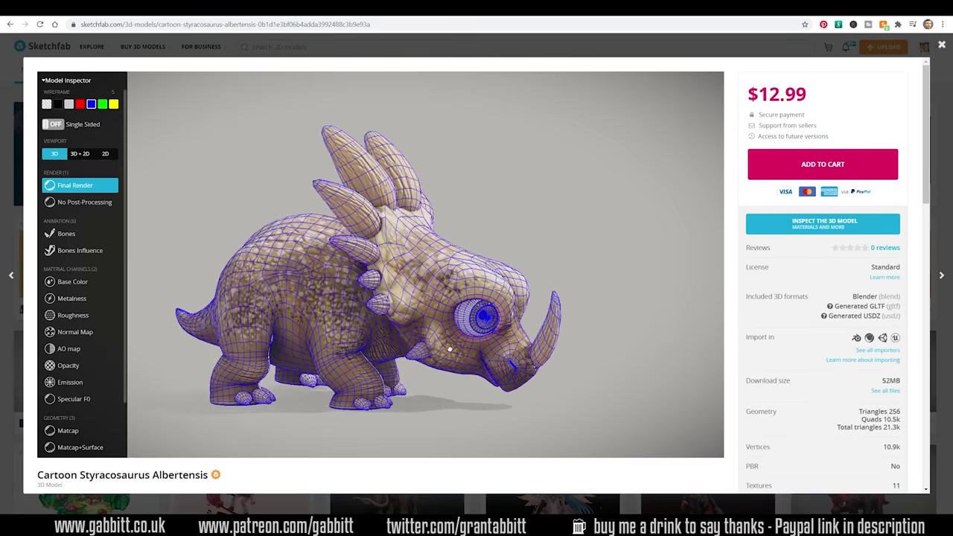
pyautogui.moveTo(458, 358); pyautogui.dragTo(597, 355)
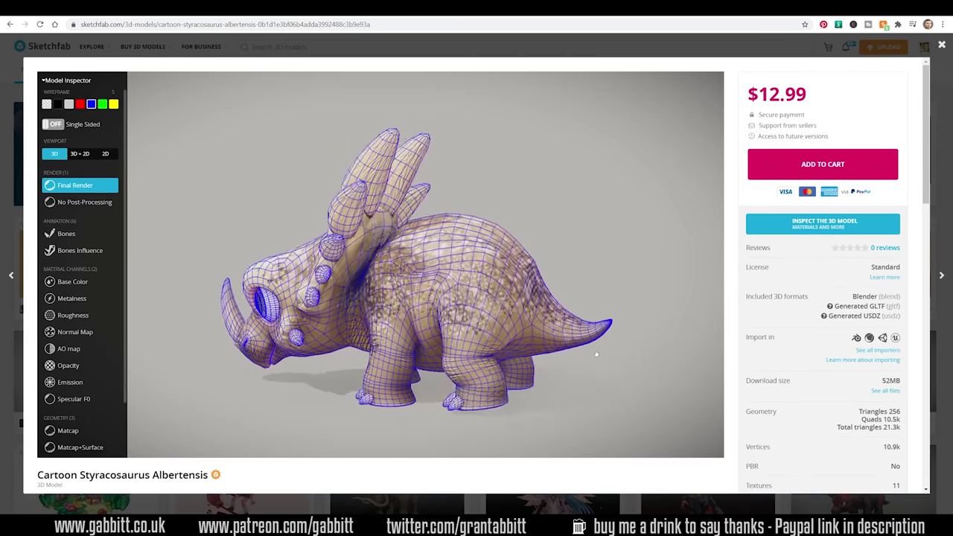
pyautogui.scroll(3, 597, 355)
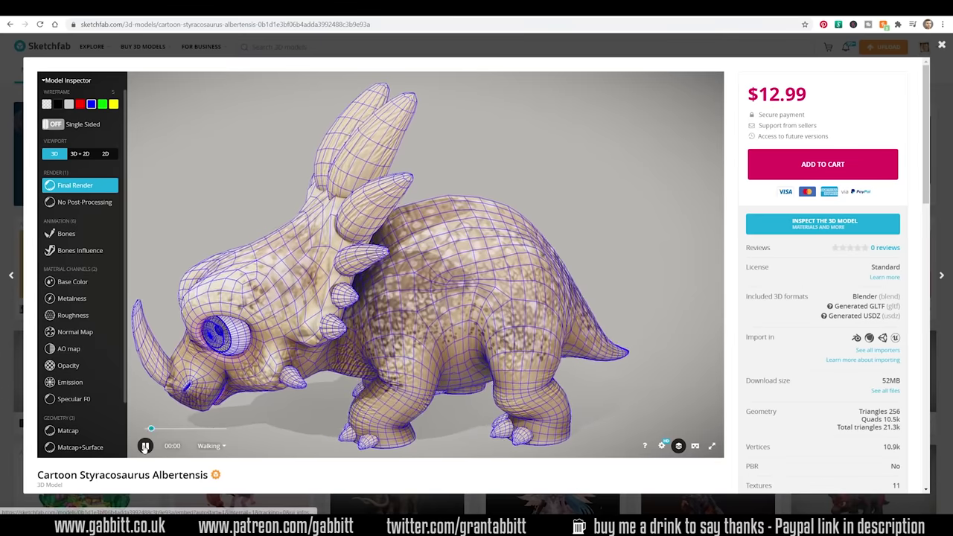
pyautogui.click(145, 445)
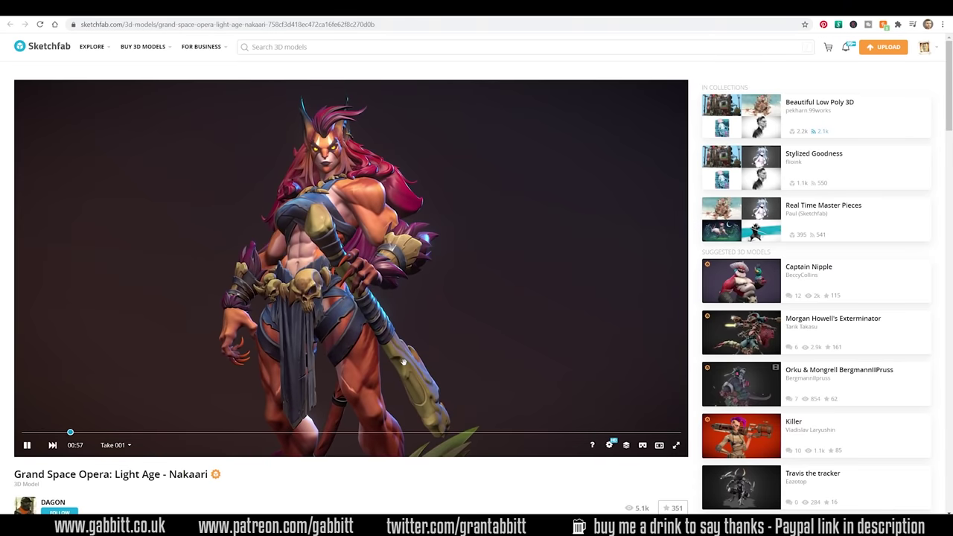
# Show Nakaari full screen with the Model Inspector's blue wireframe overlay enabled.
pyautogui.click(678, 445)
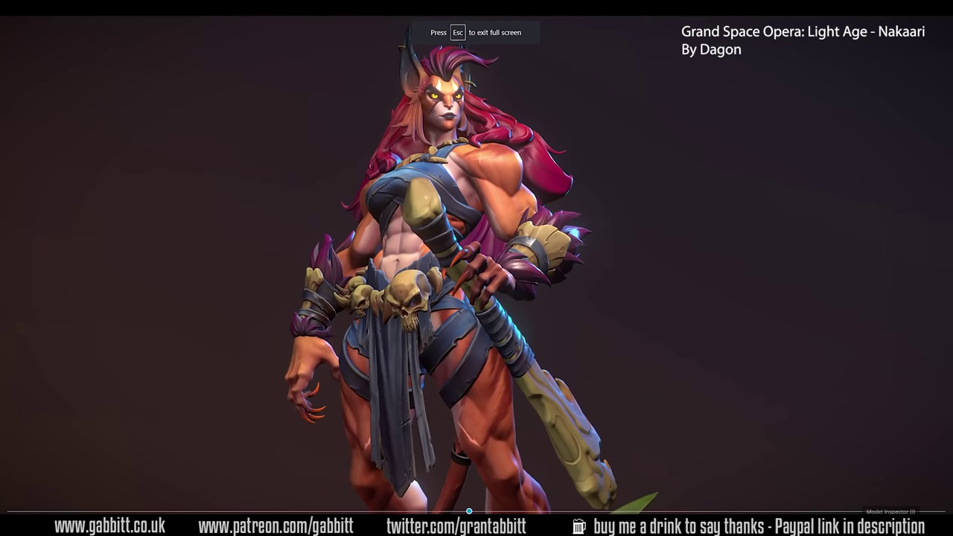
pyautogui.press('i')
pyautogui.press('5')
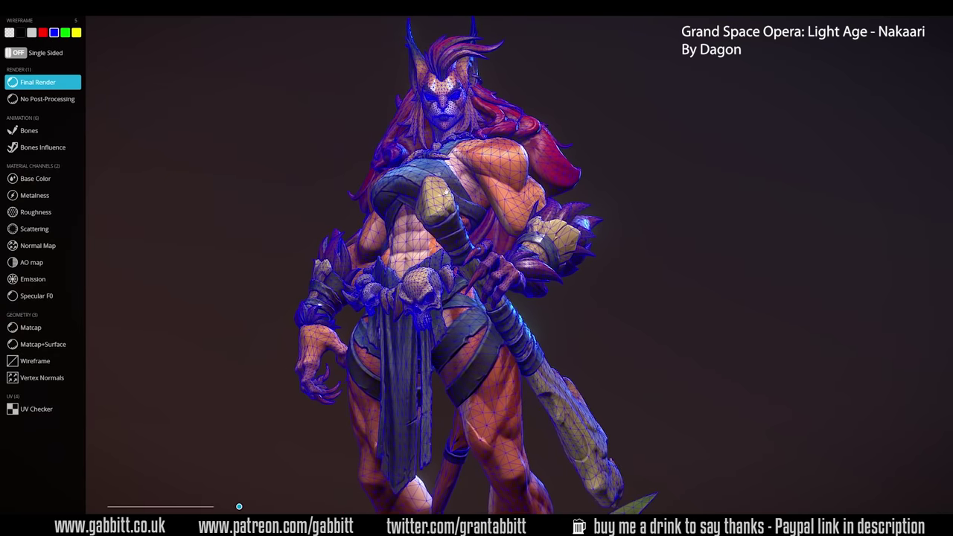
pyautogui.scroll(-5, 460, 311)
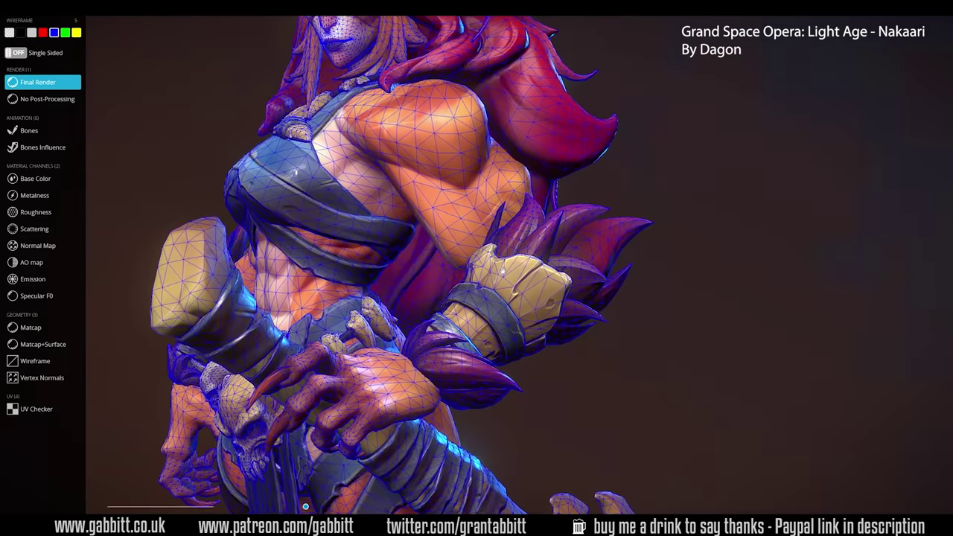
# Orbit and zoom around Nakaari to study its wireframe from side, back and front.
pyautogui.moveTo(364, 507); pyautogui.dragTo(801, 506)
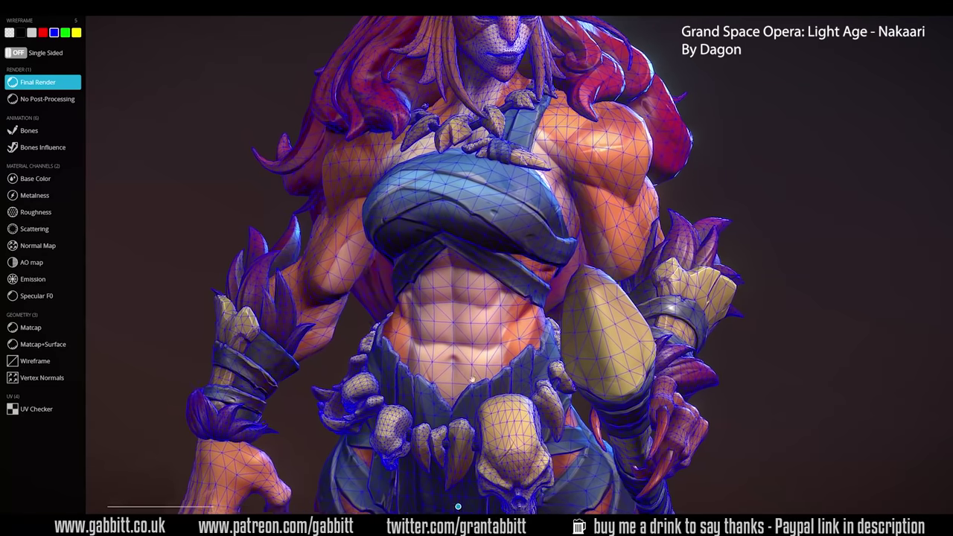
pyautogui.moveTo(408, 389); pyautogui.dragTo(562, 386)
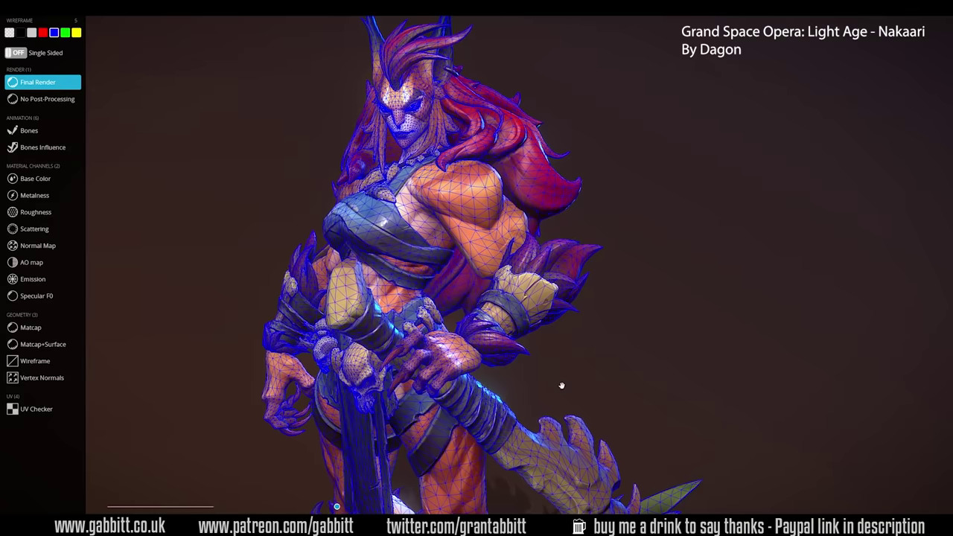
pyautogui.scroll(5, 570, 223)
pyautogui.moveTo(499, 169); pyautogui.dragTo(540, 210)
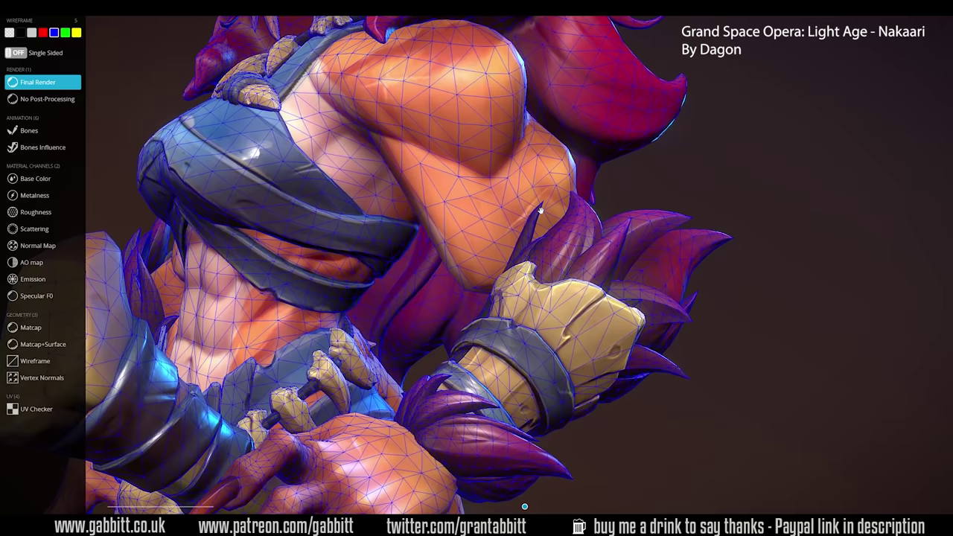
pyautogui.scroll(-10, 541, 210)
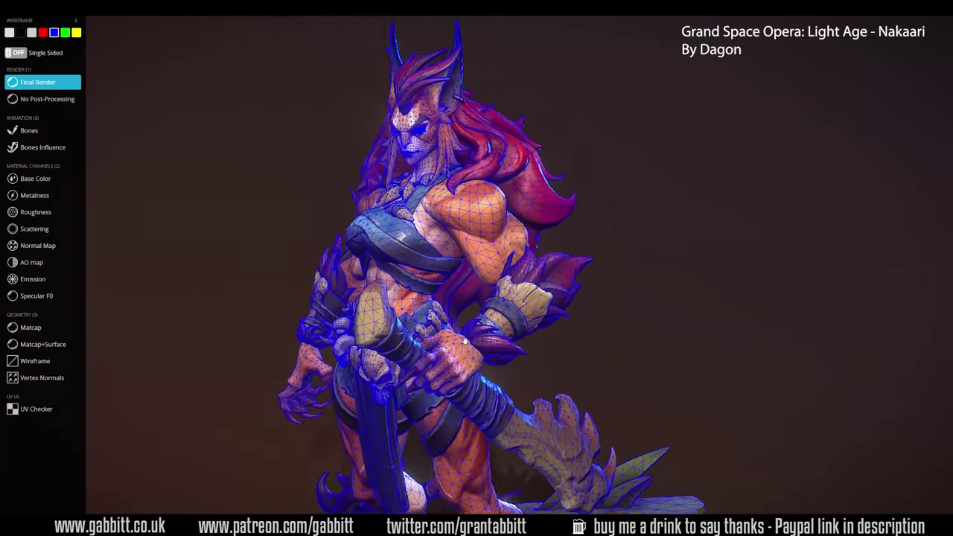
pyautogui.scroll(-6, 464, 340)
pyautogui.moveTo(465, 310); pyautogui.dragTo(521, 306)
pyautogui.scroll(5, 521, 307)
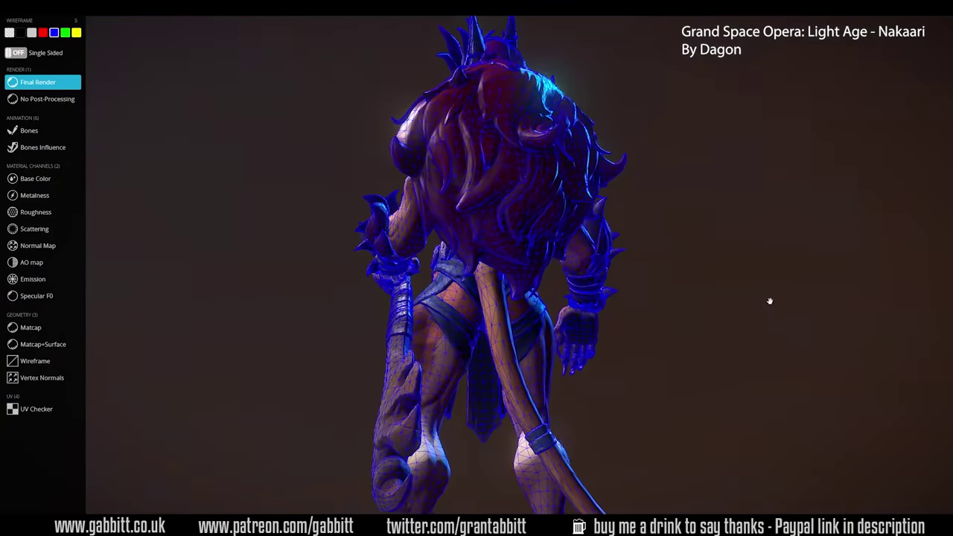
pyautogui.moveTo(568, 301); pyautogui.dragTo(675, 302)
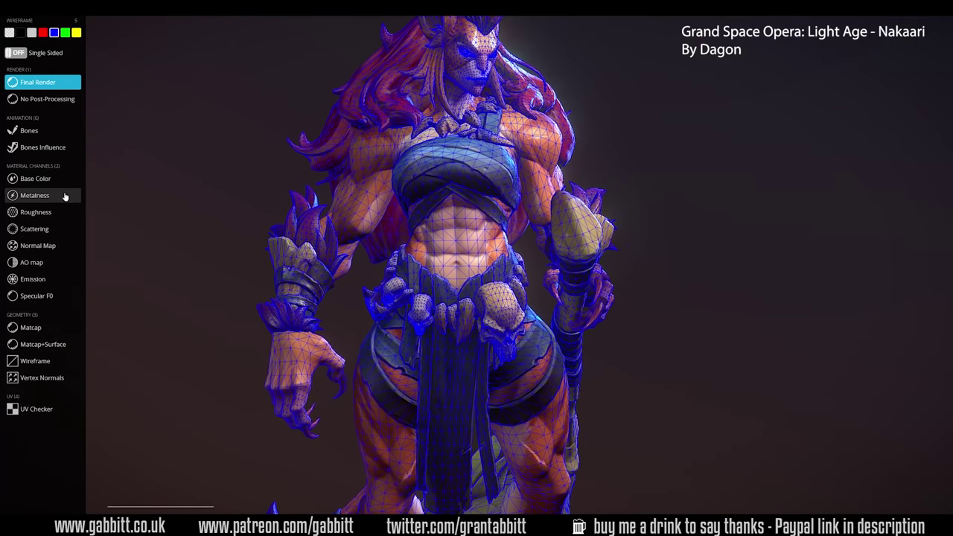
# View Nakaari's Metalness, Normal Map and AO map channels.
pyautogui.click(50, 202)
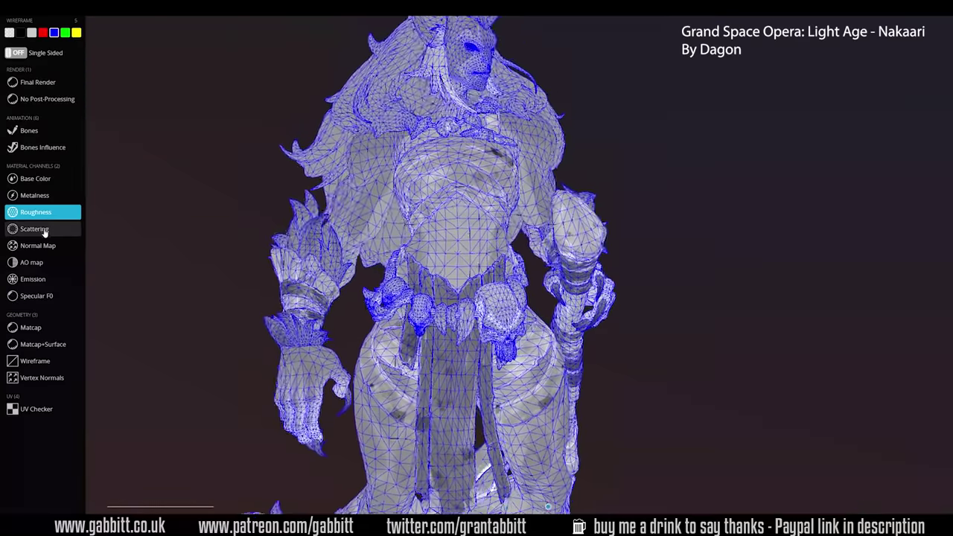
pyautogui.click(37, 246)
pyautogui.click(42, 263)
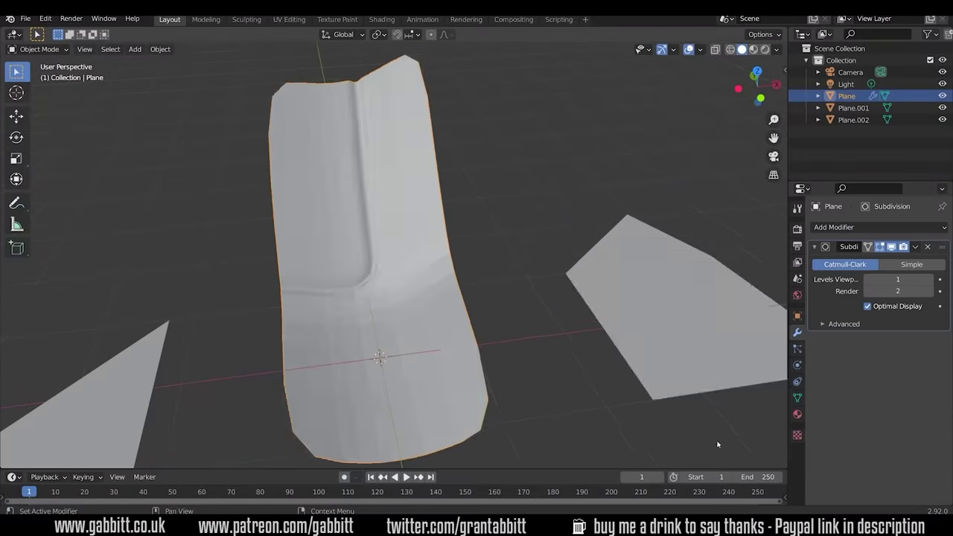
# Rotate Armature.003's bone about the X axis in Pose Mode and restore the viewport overlays.
pyautogui.press('Tab')
pyautogui.press('Tab')
pyautogui.moveTo(398, 271); pyautogui.dragTo(409, 227, button='middle')
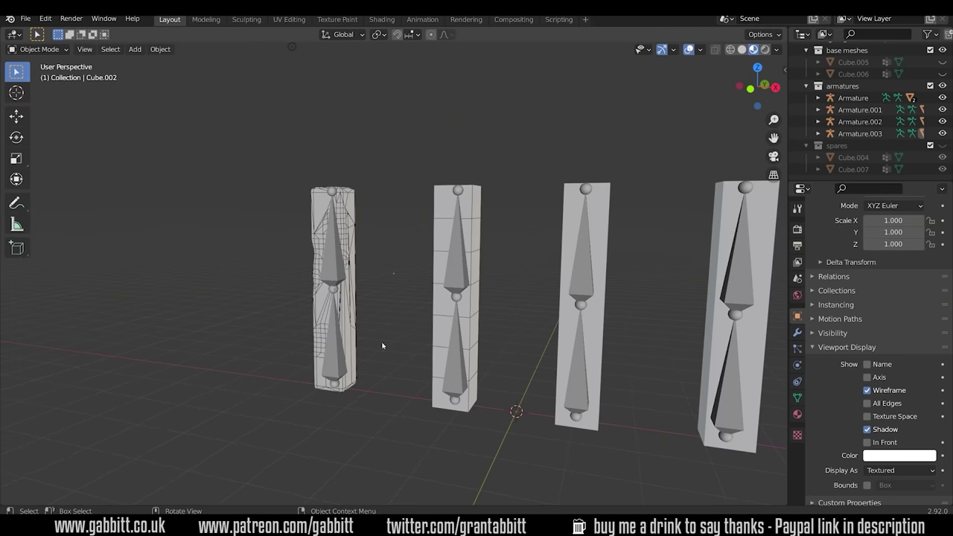
pyautogui.click(384, 347)
pyautogui.hotkey('ctrl', 'Tab')
pyautogui.press('r')
pyautogui.press('x')
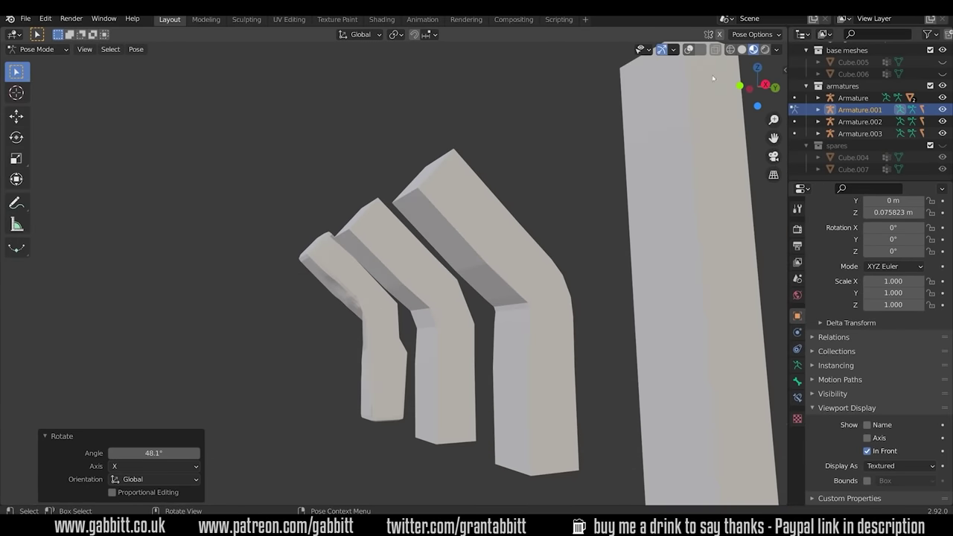
pyautogui.hotkey('shift', 'alt', 'z')
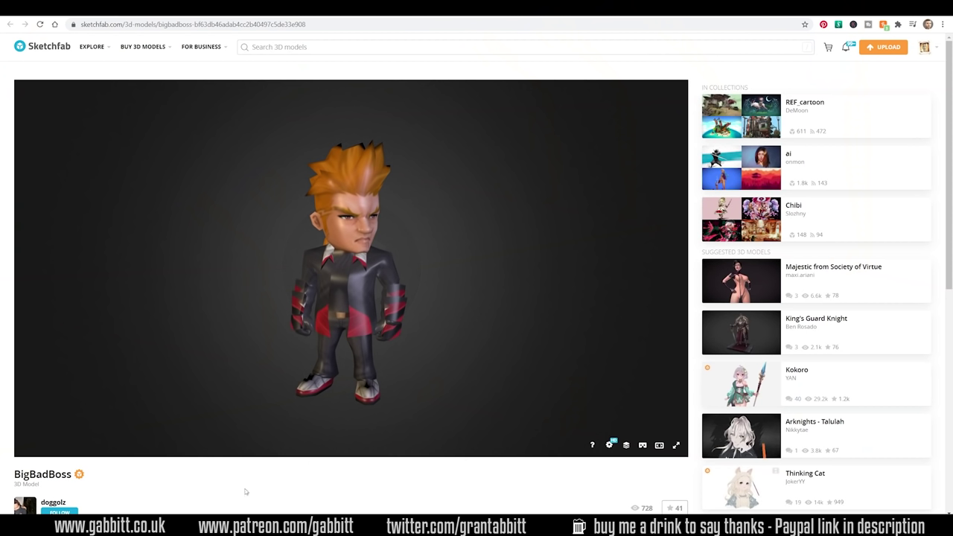
# Show Bigbadboss full screen, turn it to a side profile, and open the Model Inspector.
pyautogui.press('f')
pyautogui.moveTo(536, 374)
pyautogui.mouseDown()
pyautogui.moveTo(635, 377)
pyautogui.moveTo(590, 379)
pyautogui.mouseUp()
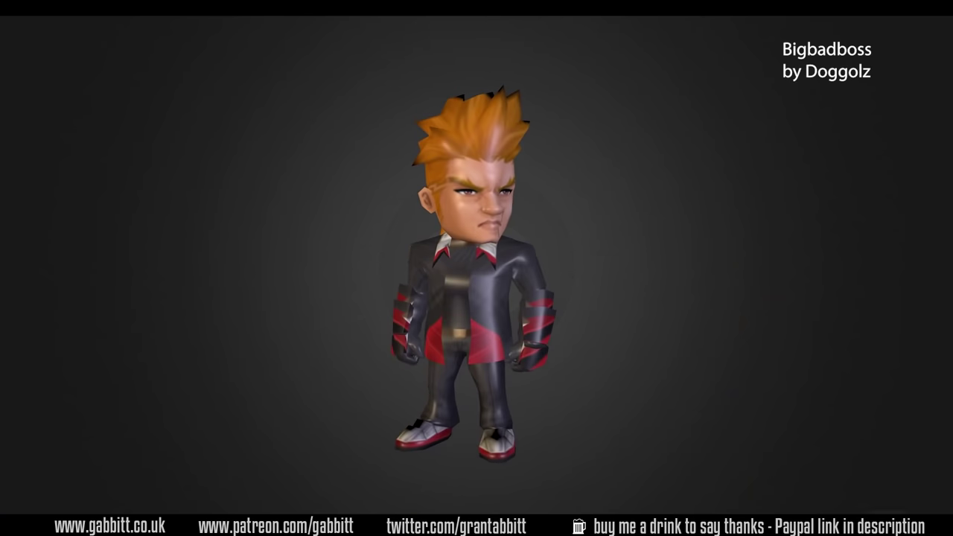
pyautogui.click(892, 523)
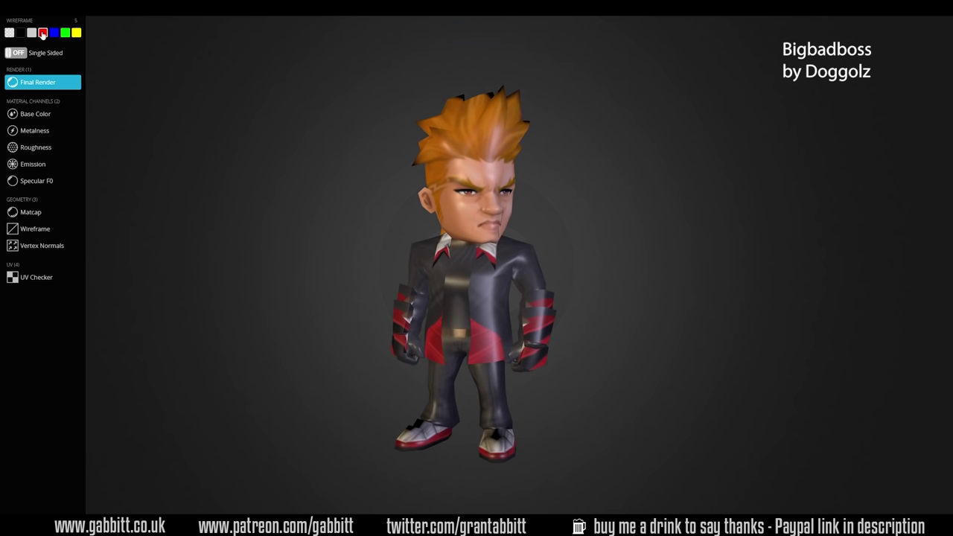
# Overlay the wireframe on Bigbadboss and orbit it from its back to a front three-quarter view.
pyautogui.press('5')
pyautogui.moveTo(559, 305); pyautogui.dragTo(417, 357)
pyautogui.scroll(3, 418, 357)
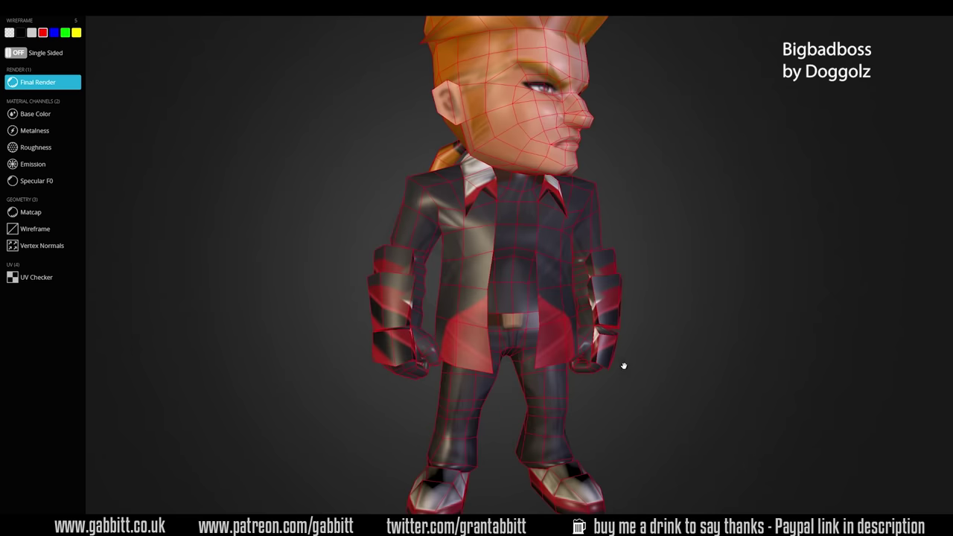
pyautogui.moveTo(439, 447); pyautogui.dragTo(371, 186)
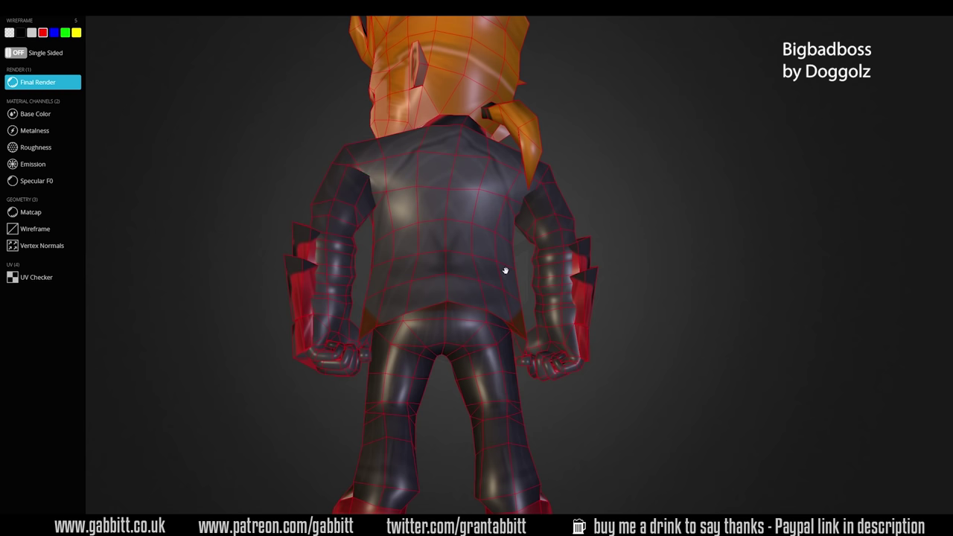
pyautogui.moveTo(396, 337); pyautogui.dragTo(541, 80)
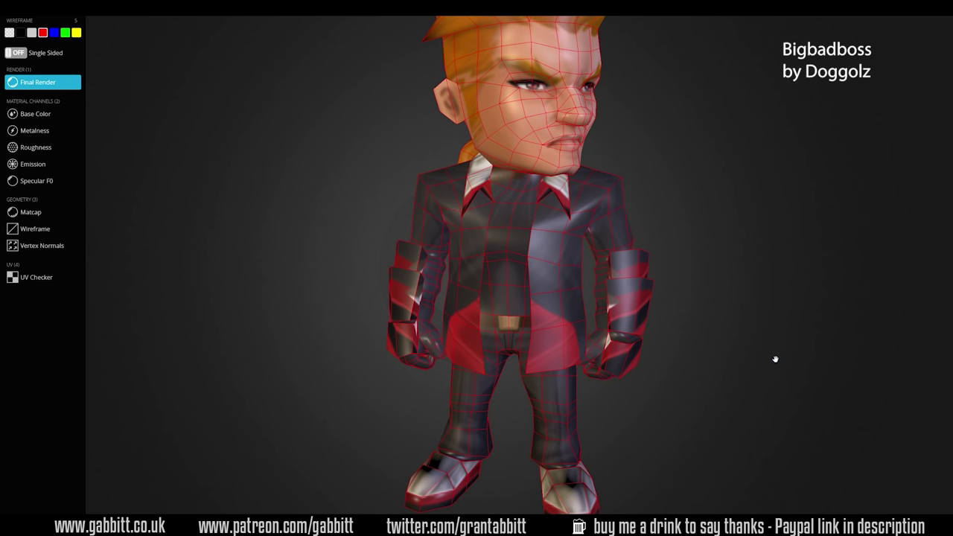
# Orbit Bigbadboss through right profile, back and left side, ending facing front.
pyautogui.moveTo(707, 356); pyautogui.dragTo(616, 224)
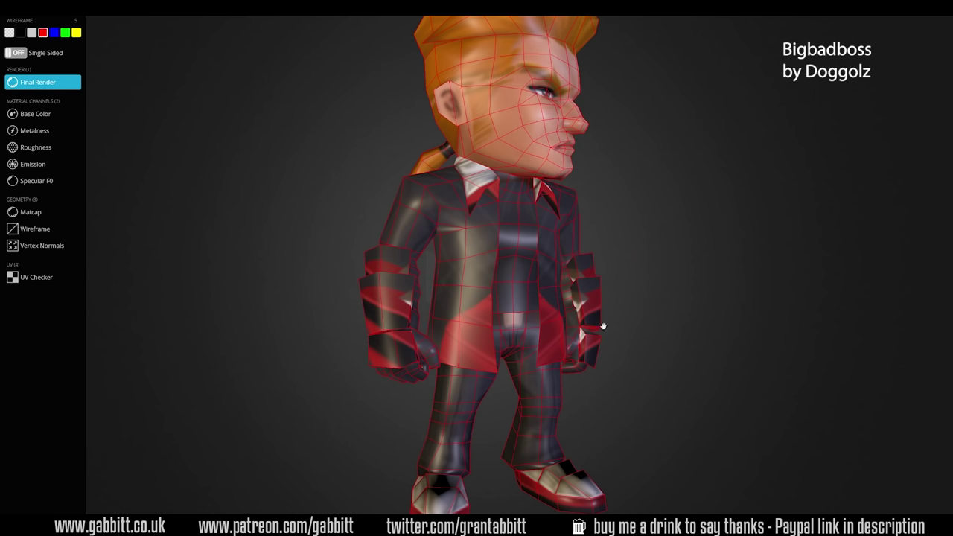
pyautogui.moveTo(598, 427); pyautogui.dragTo(528, 315)
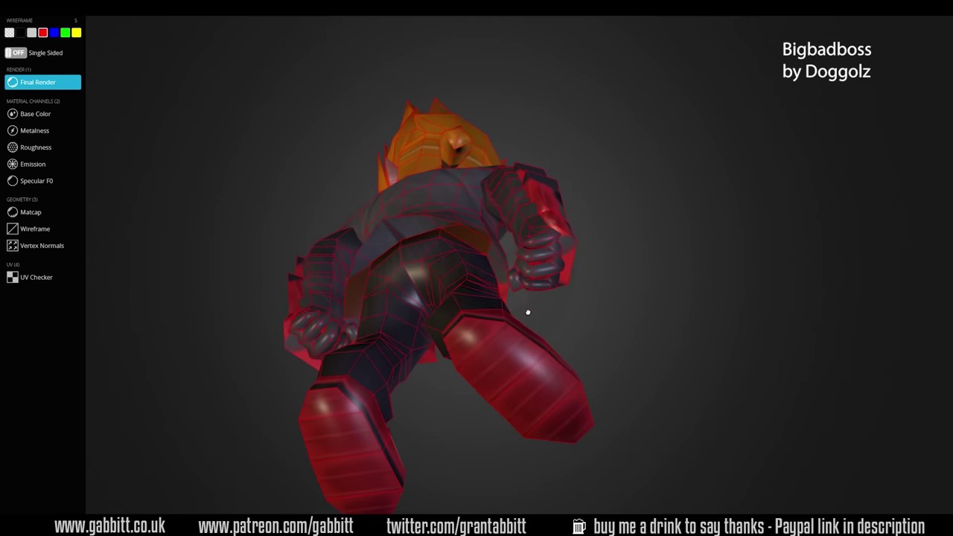
pyautogui.moveTo(394, 222); pyautogui.dragTo(379, 309)
pyautogui.moveTo(401, 262); pyautogui.dragTo(453, 210)
pyautogui.moveTo(458, 342); pyautogui.dragTo(533, 319)
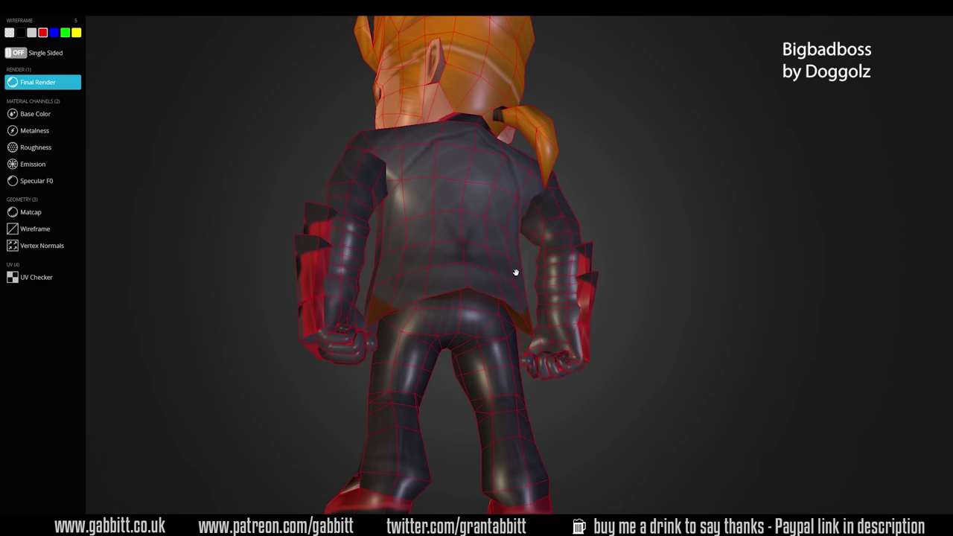
pyautogui.moveTo(519, 318); pyautogui.dragTo(478, 199)
pyautogui.moveTo(537, 381); pyautogui.dragTo(619, 380)
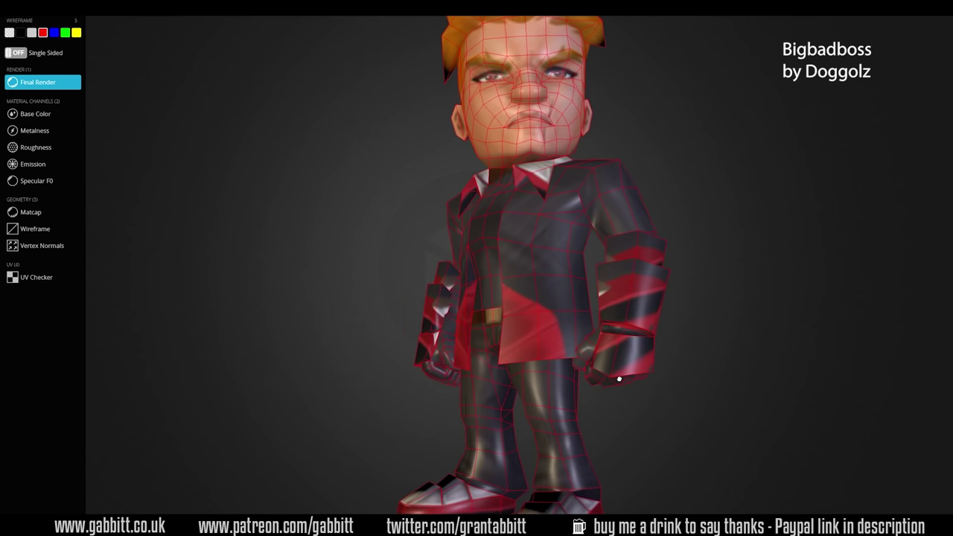
pyautogui.scroll(5, 484, 320)
pyautogui.moveTo(459, 294); pyautogui.dragTo(467, 316)
pyautogui.moveTo(477, 260); pyautogui.dragTo(548, 270)
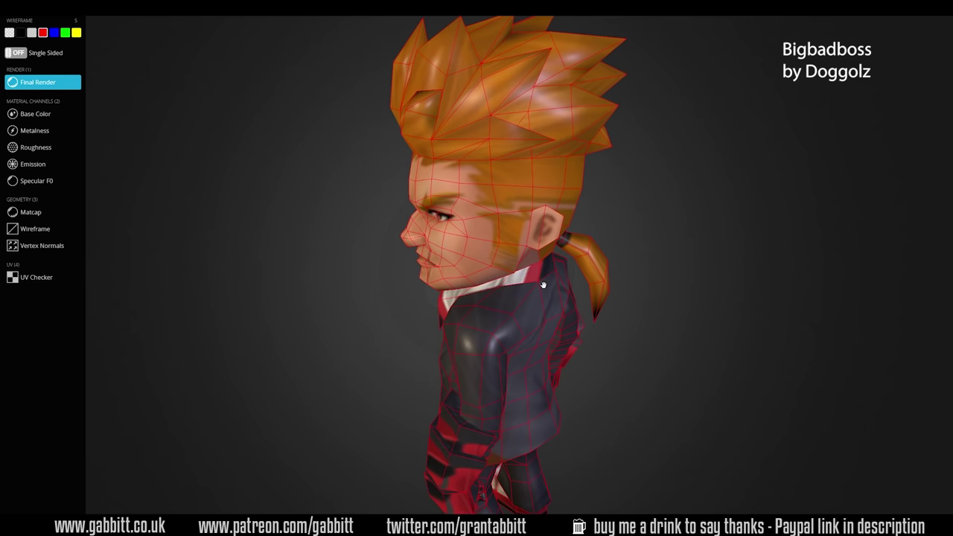
pyautogui.moveTo(495, 309); pyautogui.dragTo(559, 304)
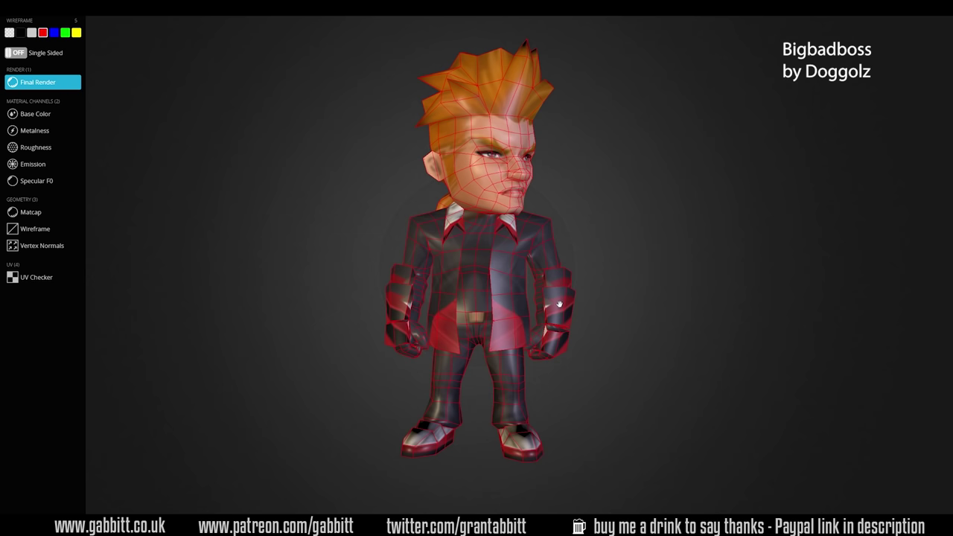
pyautogui.moveTo(569, 414); pyautogui.dragTo(502, 404)
pyautogui.scroll(3, 509, 410)
pyautogui.scroll(6, 508, 410)
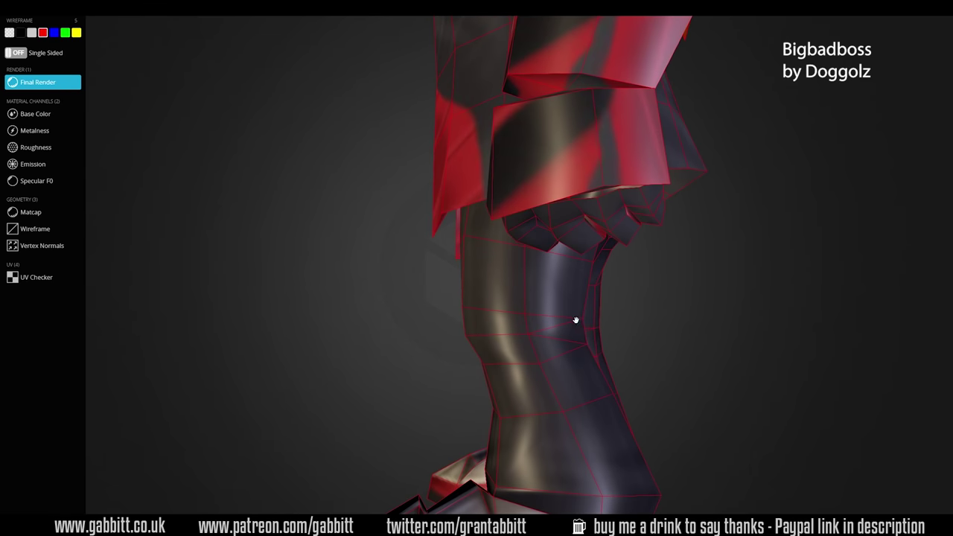
pyautogui.moveTo(533, 338); pyautogui.dragTo(579, 358)
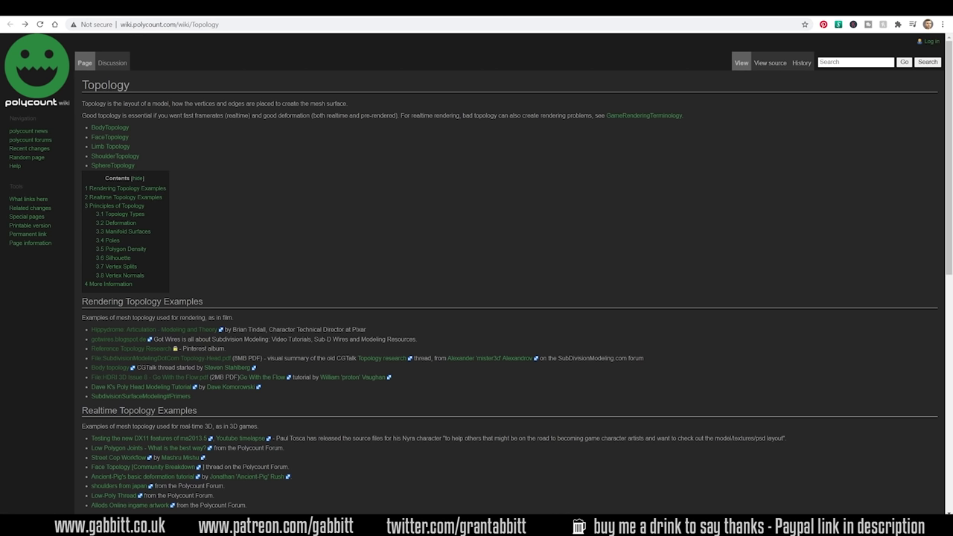
pyautogui.click(119, 130)
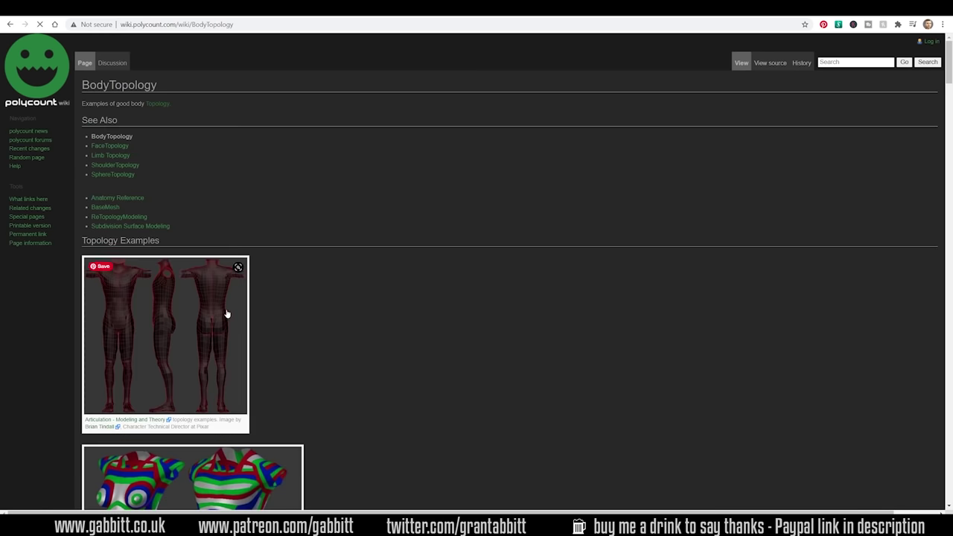
pyautogui.scroll(-7, 225, 319)
pyautogui.scroll(-15, 315, 330)
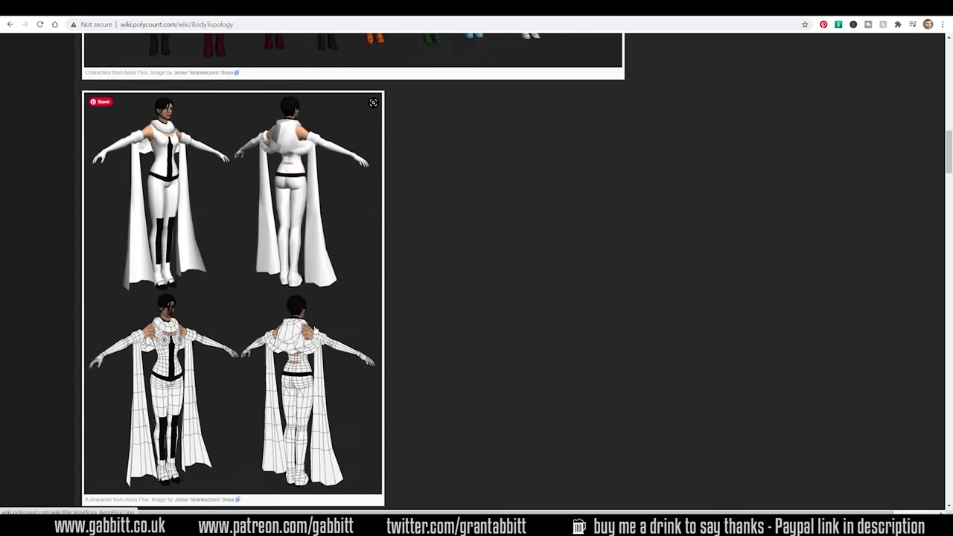
pyautogui.scroll(-8, 315, 330)
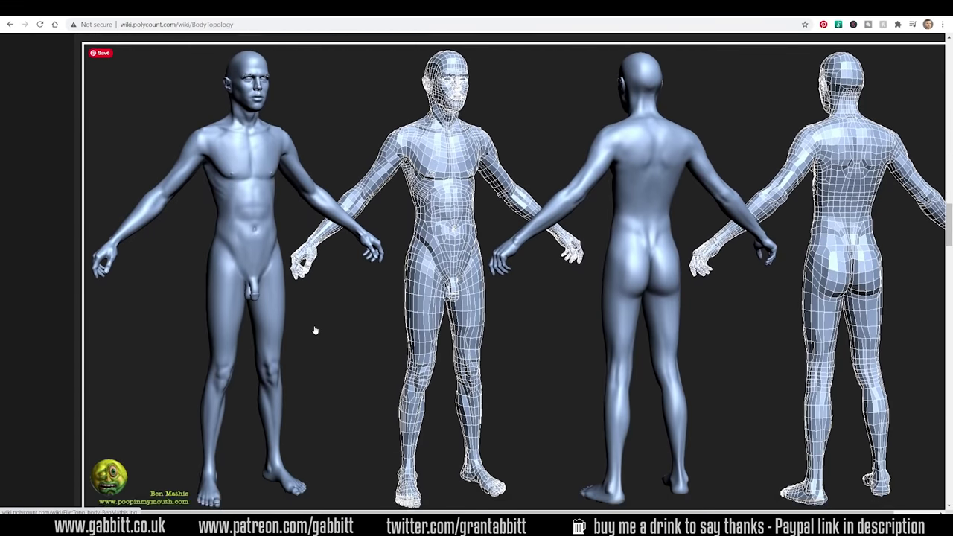
pyautogui.scroll(-12, 315, 330)
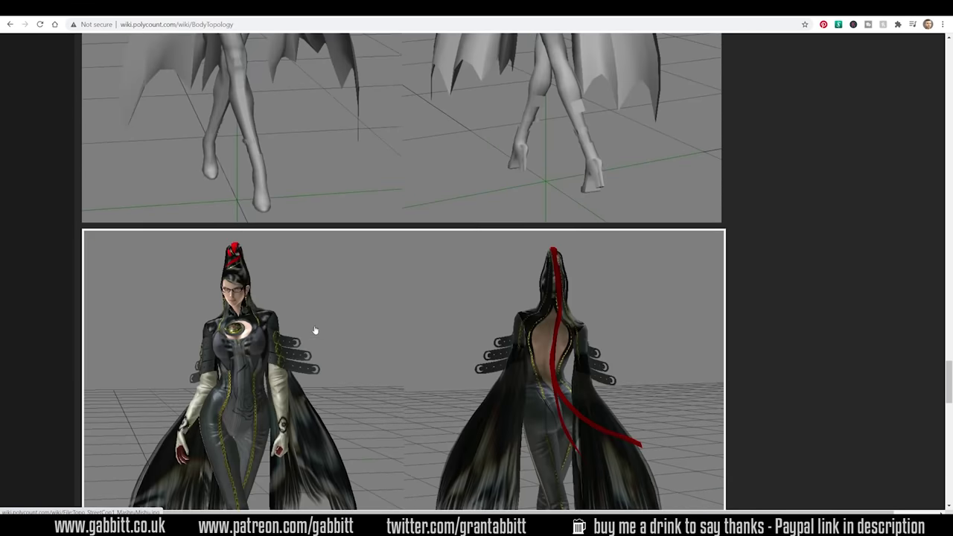
pyautogui.click(9, 24)
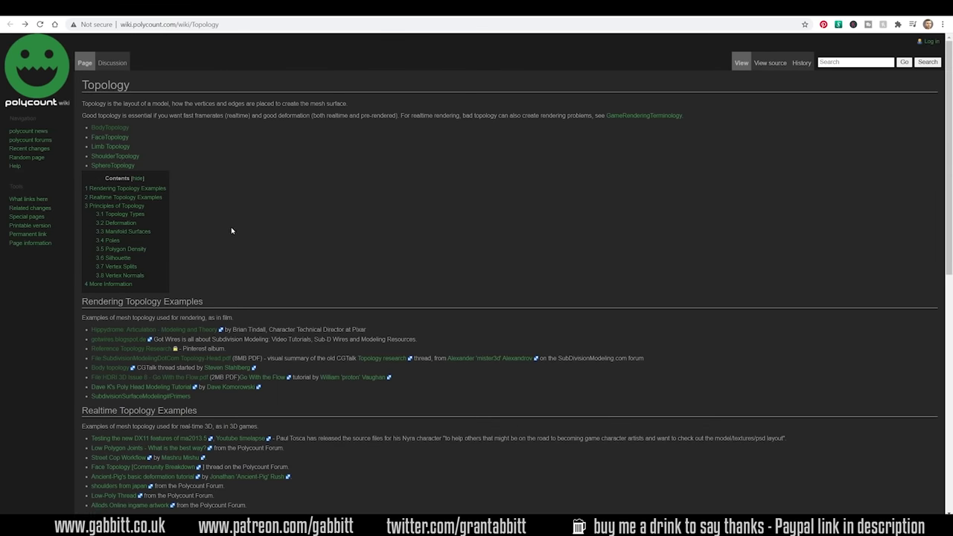
# Scroll down the Topology wiki page to the Principles of Topology sections.
pyautogui.scroll(-2, 216, 285)
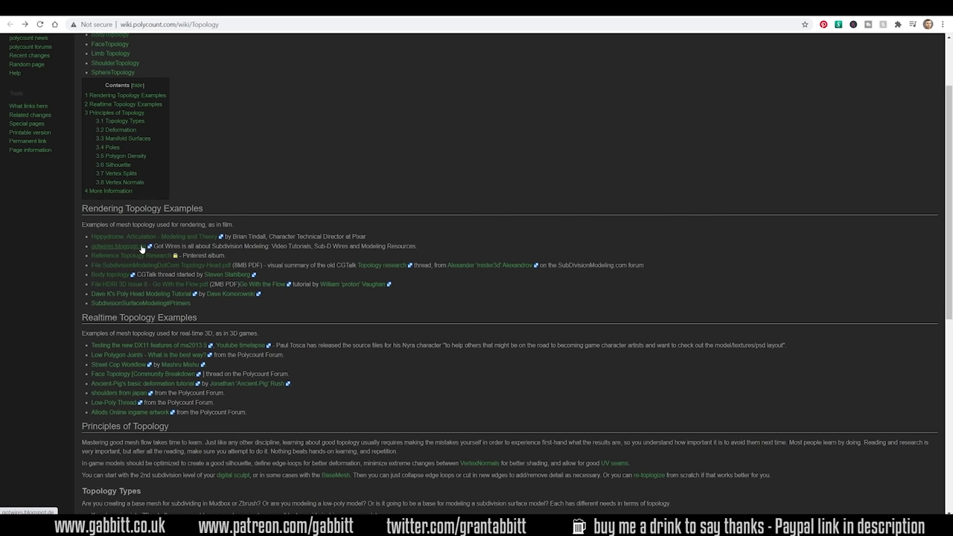
pyautogui.scroll(-3, 142, 249)
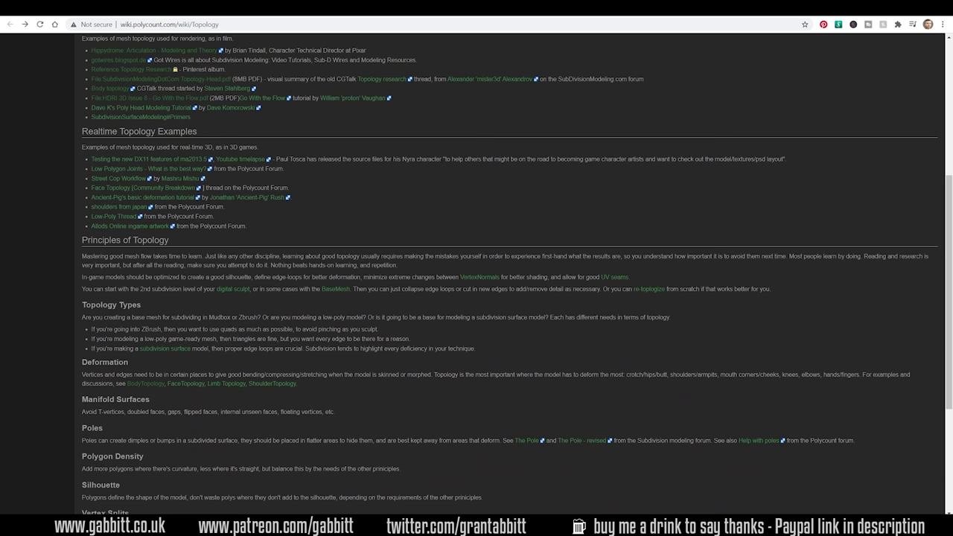
pyautogui.scroll(-2, 163, 280)
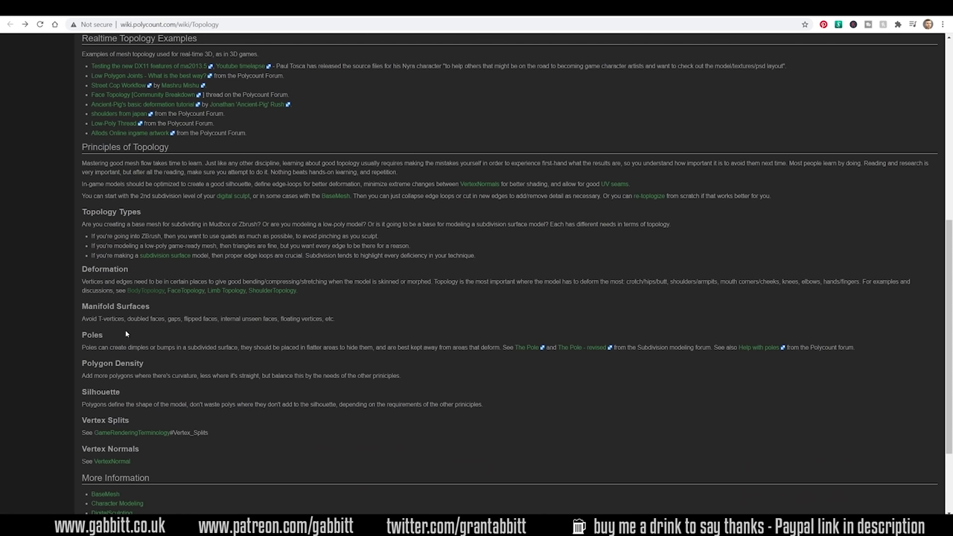
pyautogui.scroll(2, 125, 334)
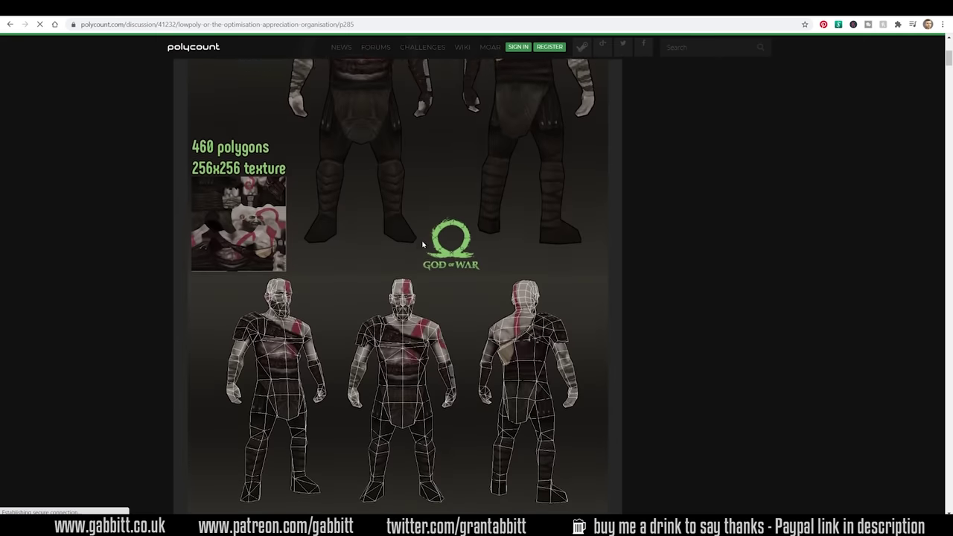
pyautogui.scroll(-10, 424, 250)
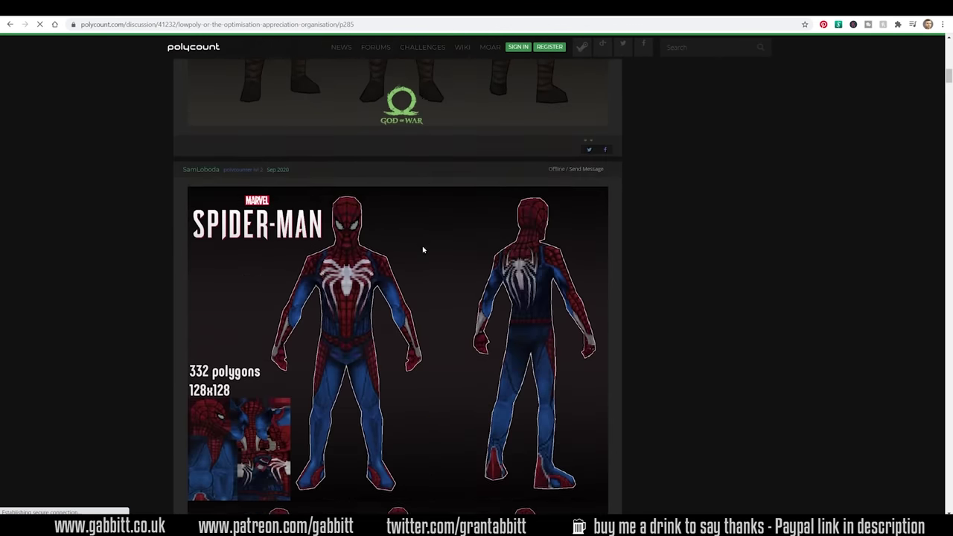
# Scroll through the Low-Poly Thread's character posts to the 522-triangle 'Turbo' bunny.
pyautogui.scroll(-15, 424, 250)
pyautogui.scroll(3, 641, 381)
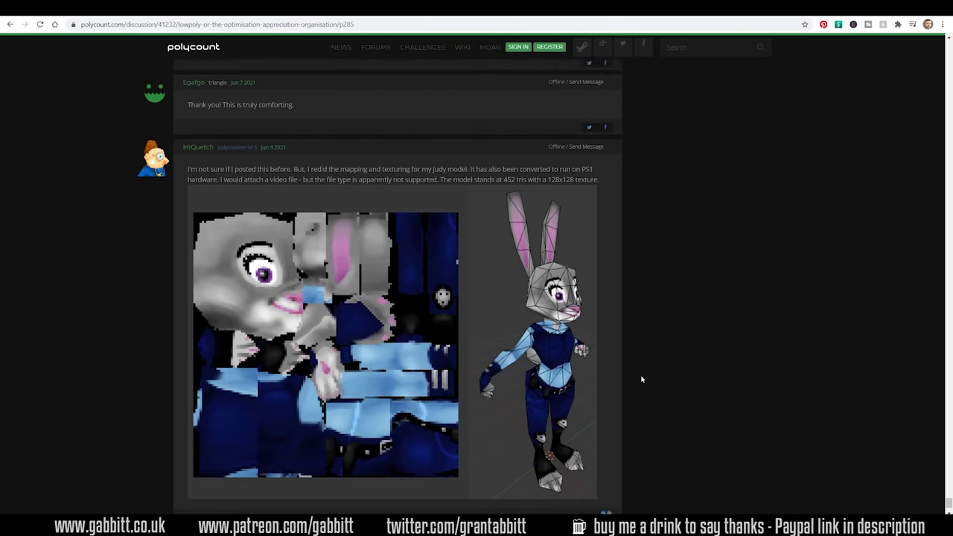
pyautogui.scroll(10, 642, 380)
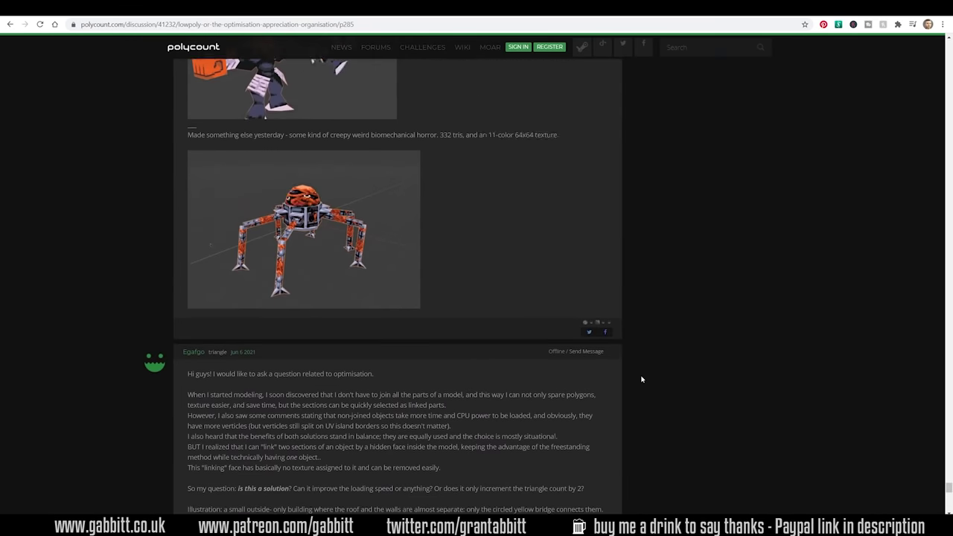
pyautogui.scroll(5, 642, 382)
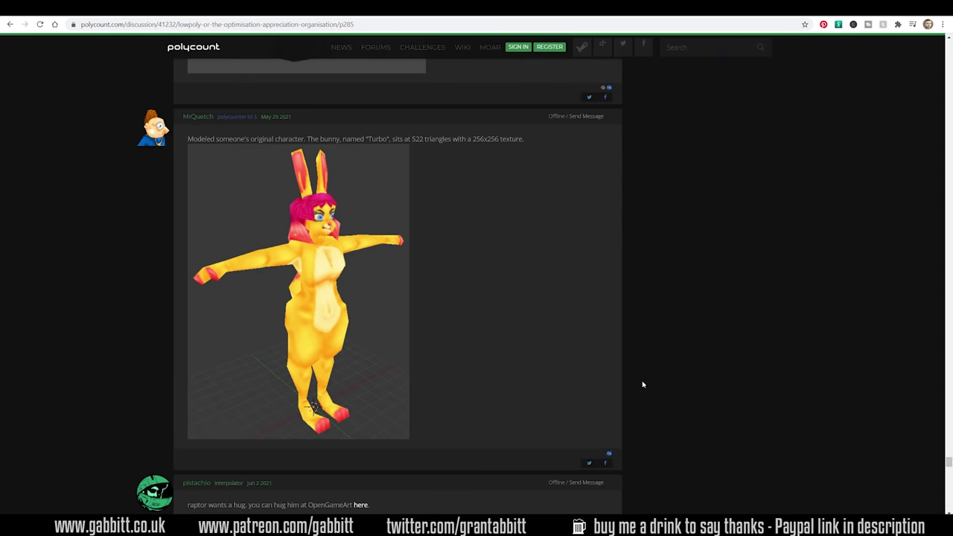